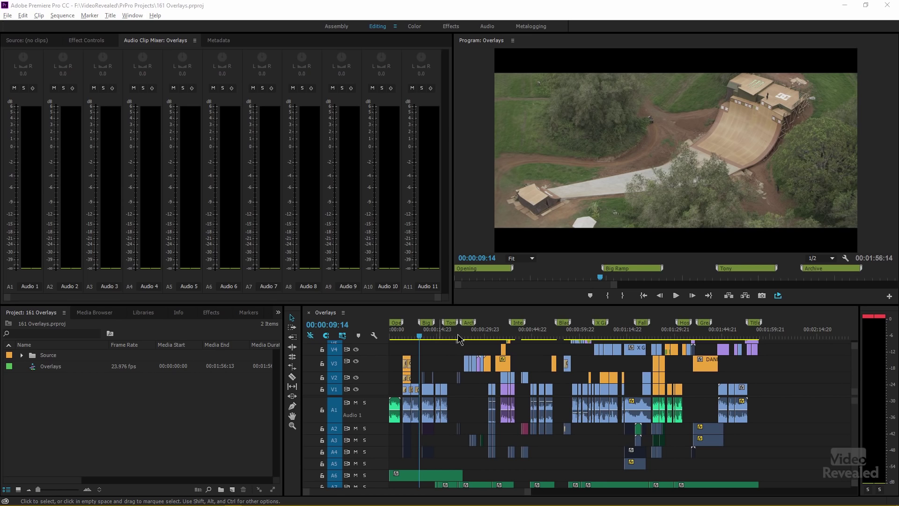
Step: Turn on the Editing Overlay in the Program monitor and move the playhead to about 00:00:27:07
mouse_move(476, 337)
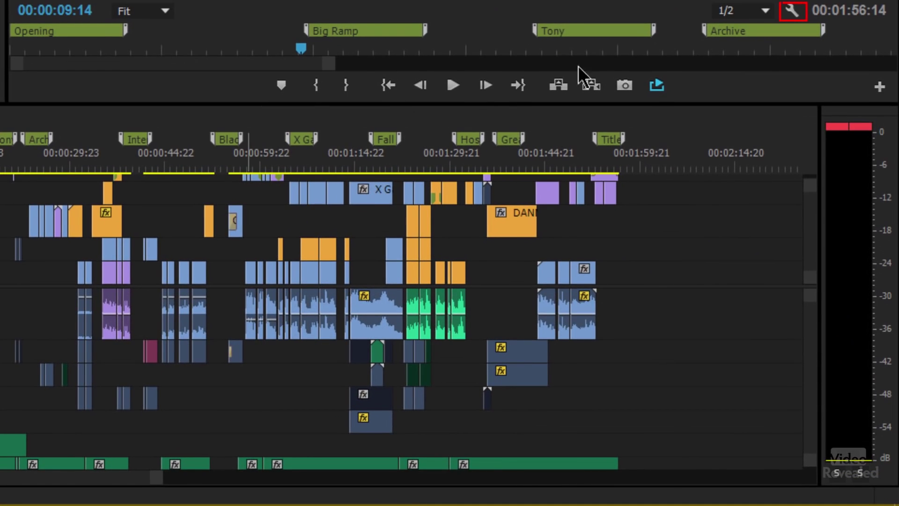
left_click(792, 11)
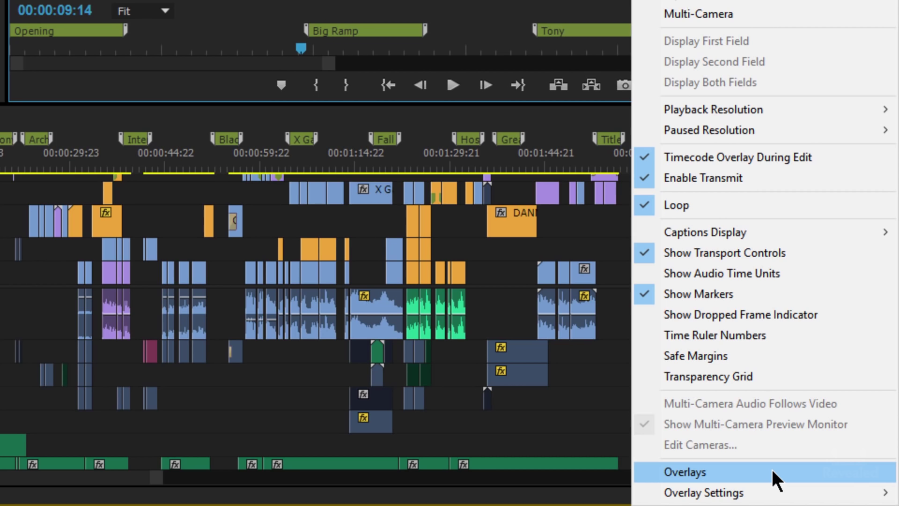
mouse_move(759, 496)
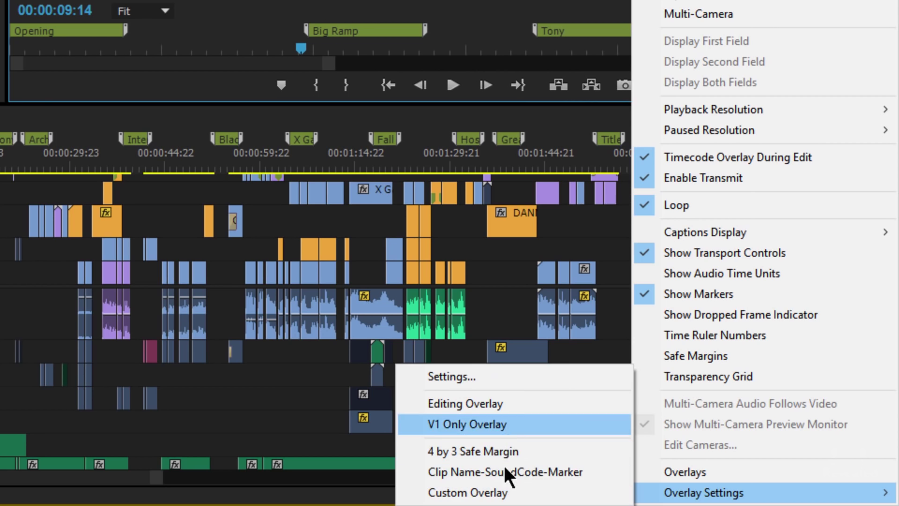
left_click(501, 404)
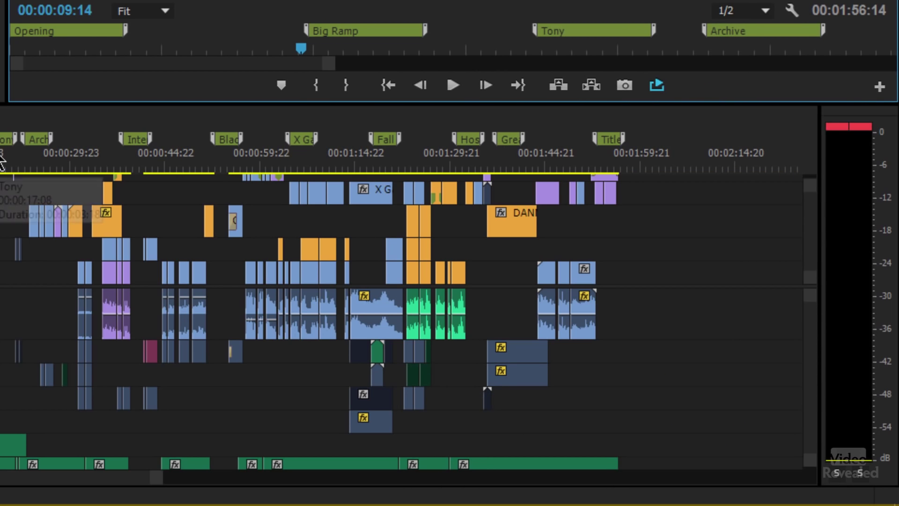
key("Down")
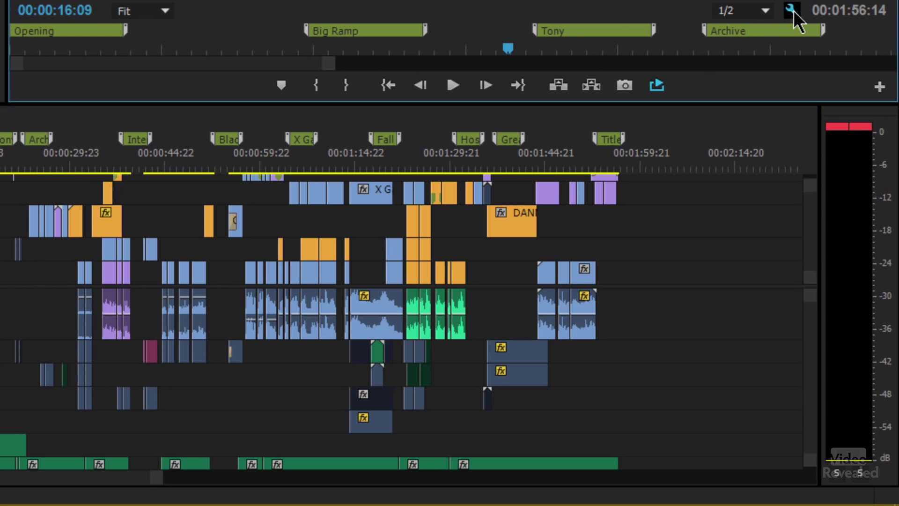
left_click(793, 12)
left_click(738, 466)
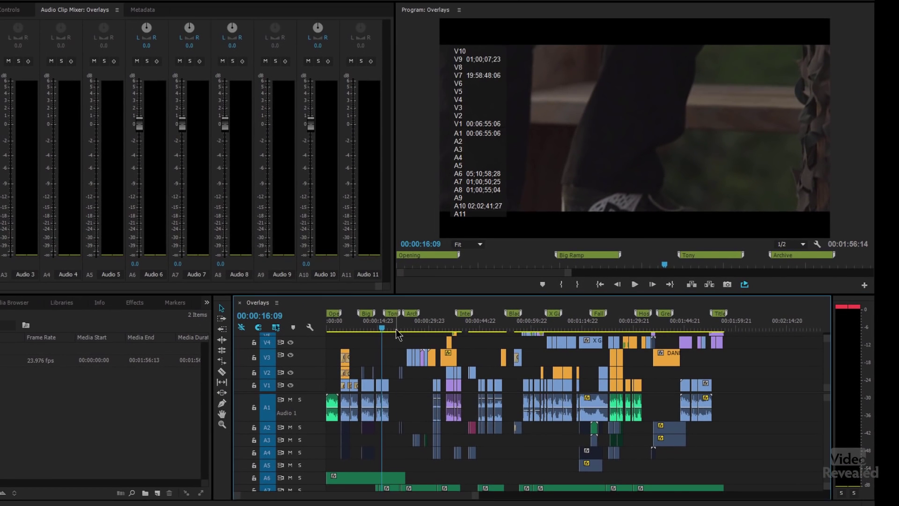
left_click_drag(107, 211, 127, 214)
left_click_drag(408, 329, 422, 330)
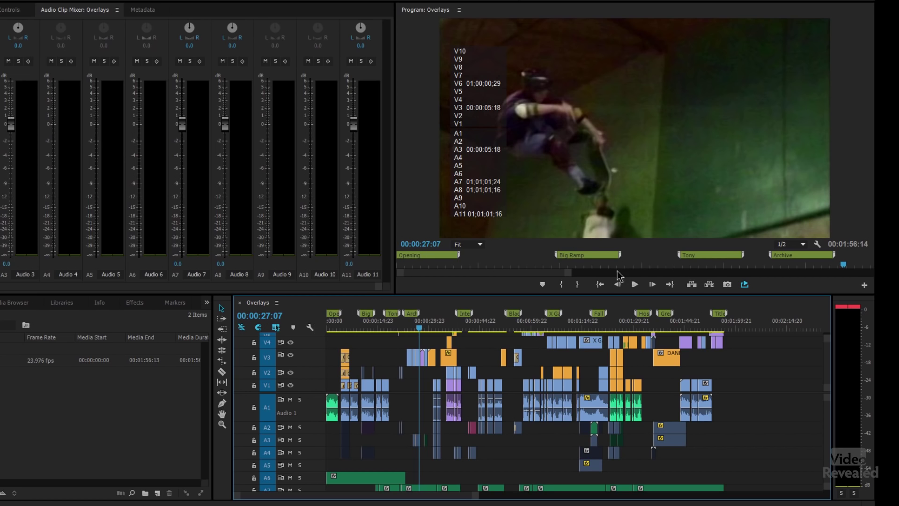
Step: Load the Clip Name-SoundCode-Marker preset in the overlay settings and move the dialog clear of the Program monitor
left_click(816, 245)
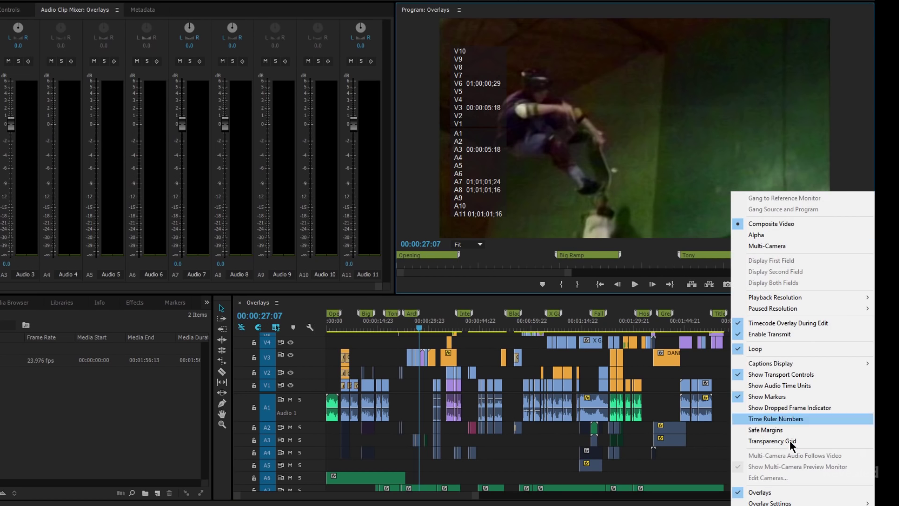
mouse_move(786, 502)
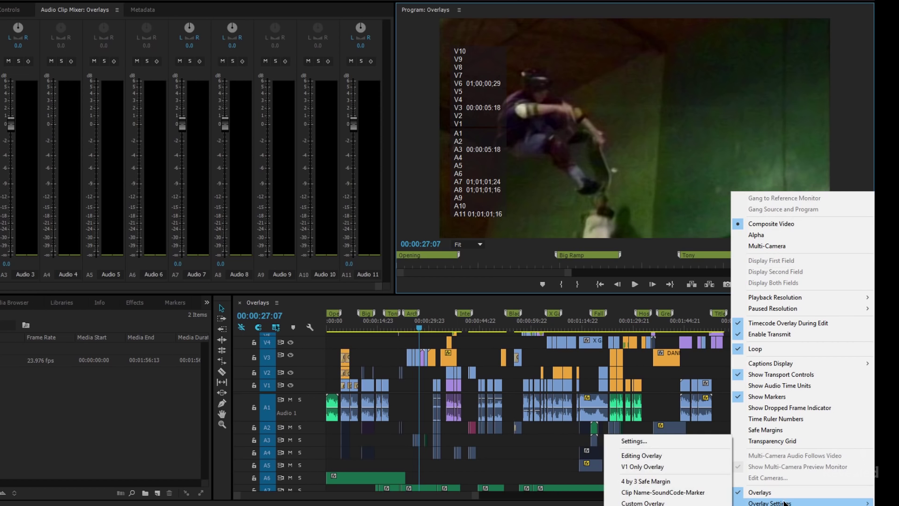
left_click(669, 443)
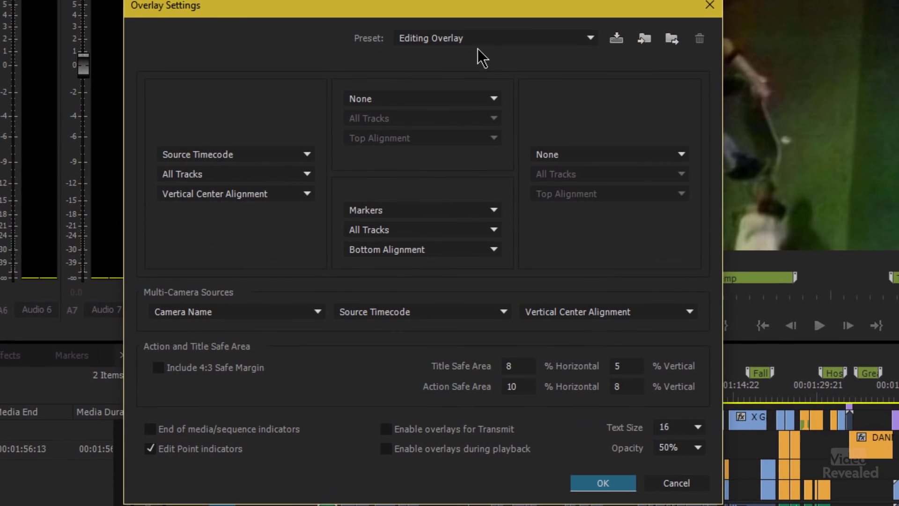
left_click(487, 40)
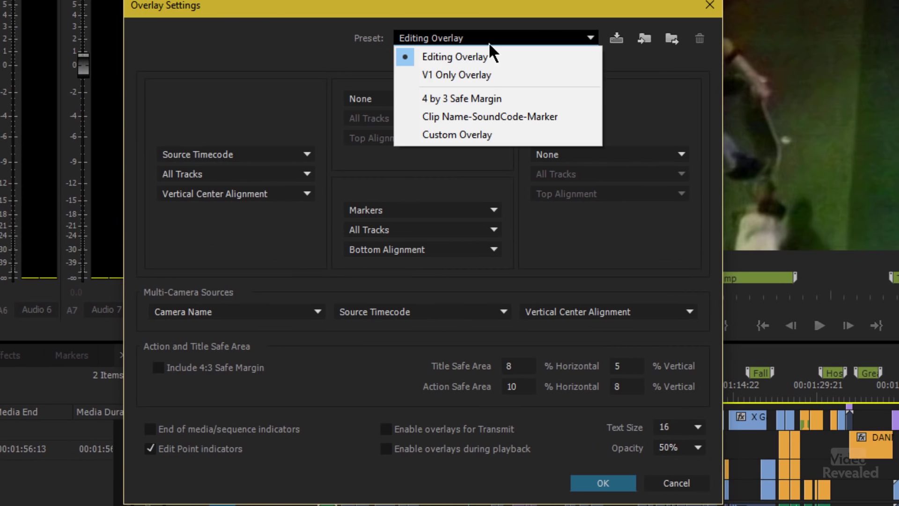
left_click(484, 120)
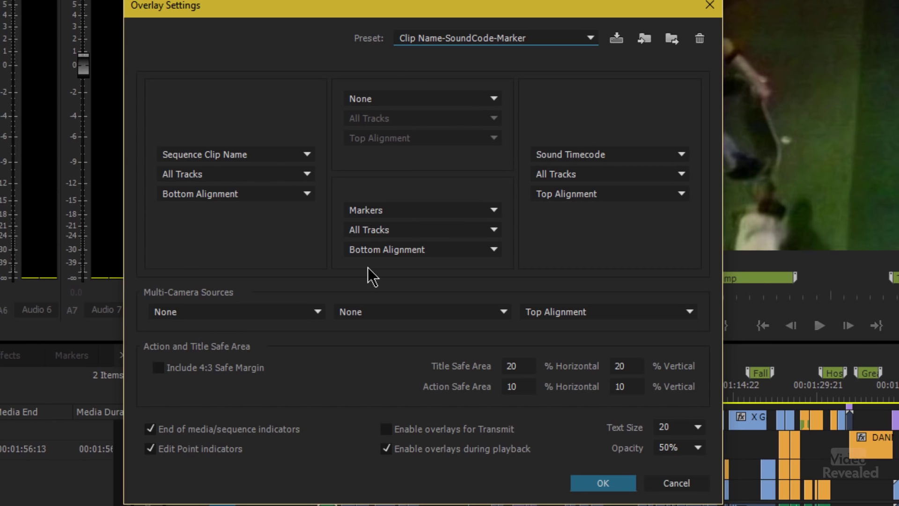
left_click_drag(554, 10, 329, 0)
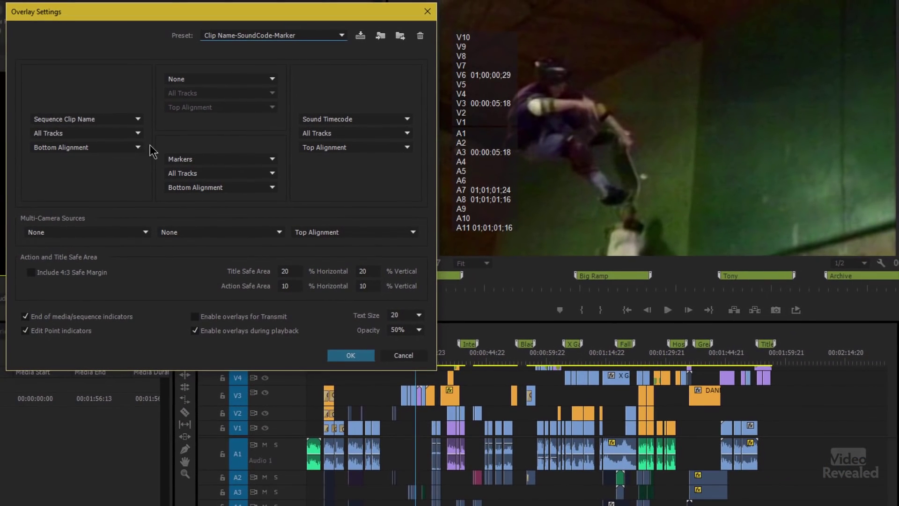
Step: Examine the content type, track and alignment choices available for the overlay's side and centre regions
left_click(113, 119)
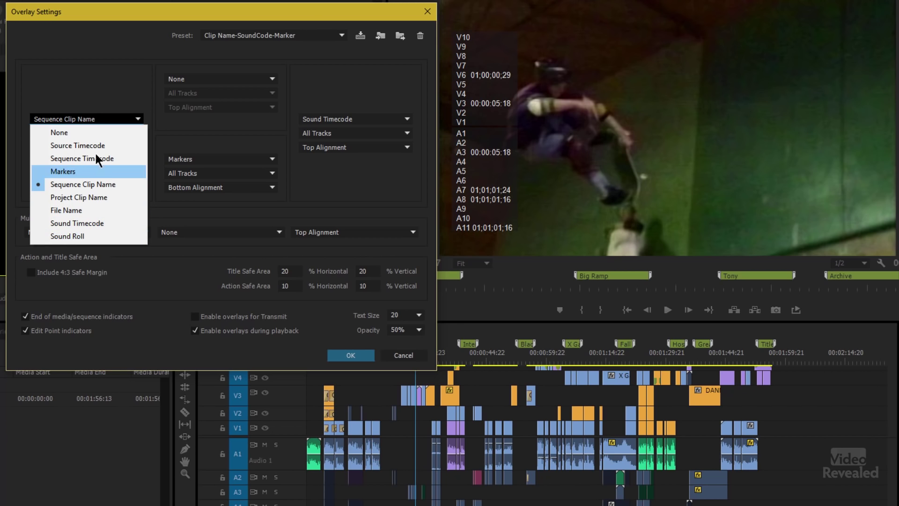
left_click(105, 94)
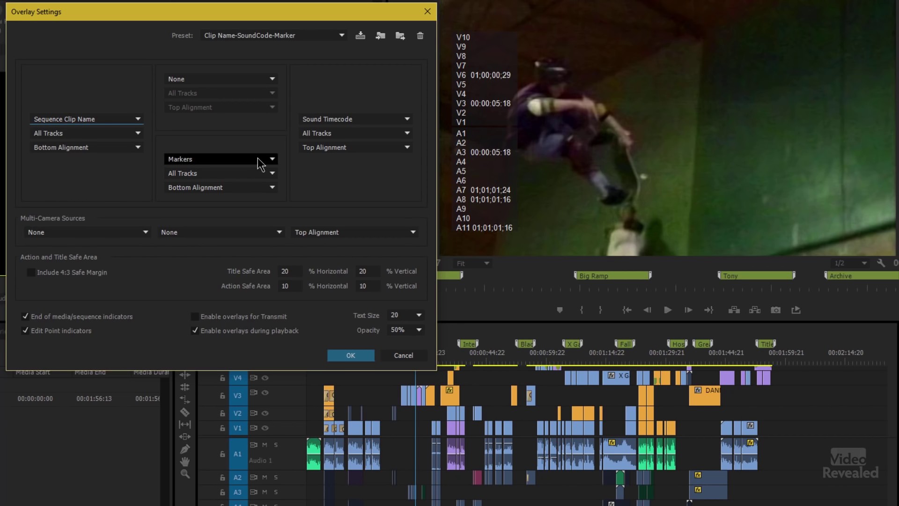
left_click(365, 119)
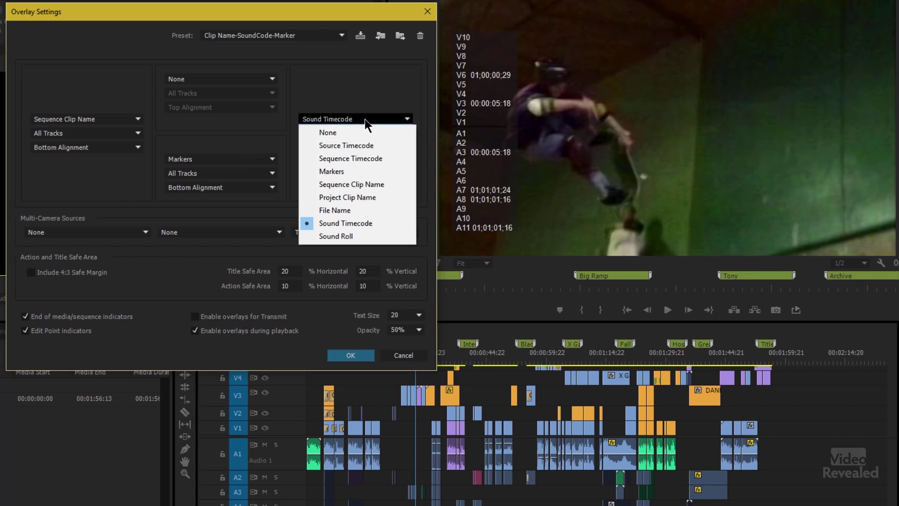
left_click(358, 101)
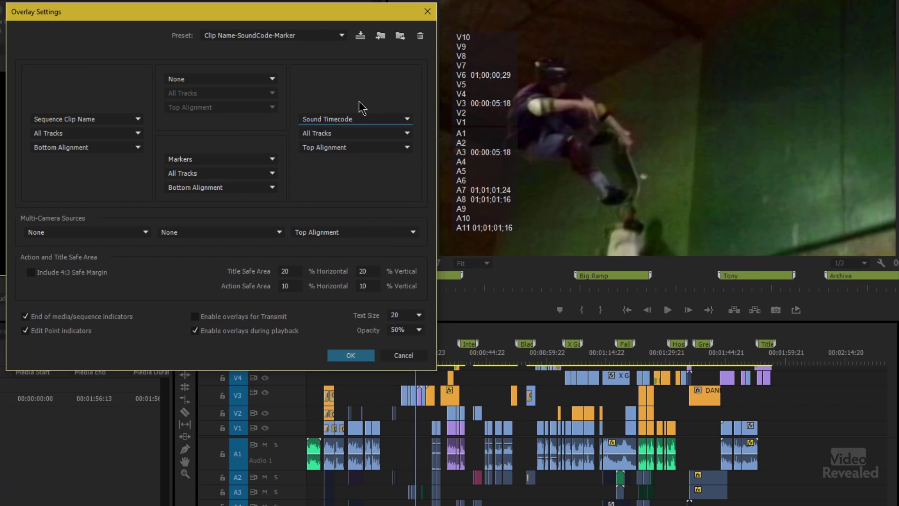
left_click(344, 133)
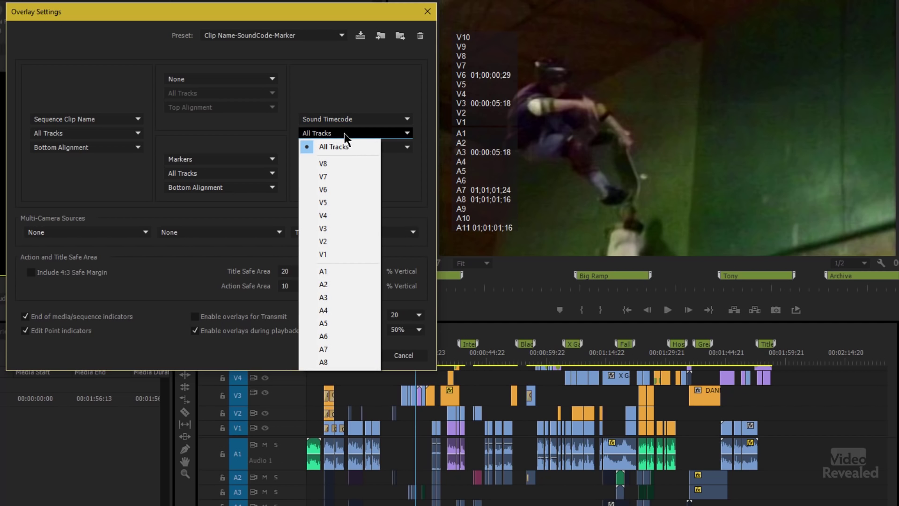
left_click(350, 94)
left_click(354, 147)
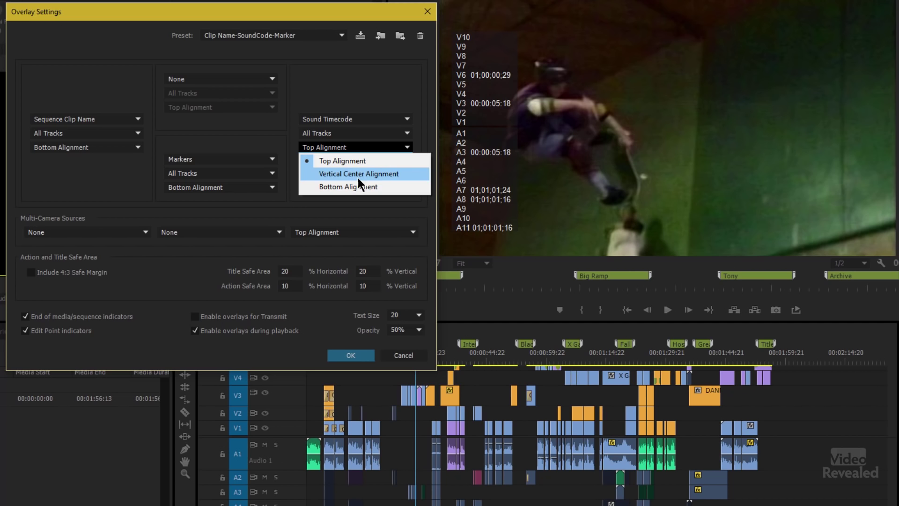
left_click(110, 147)
left_click(109, 147)
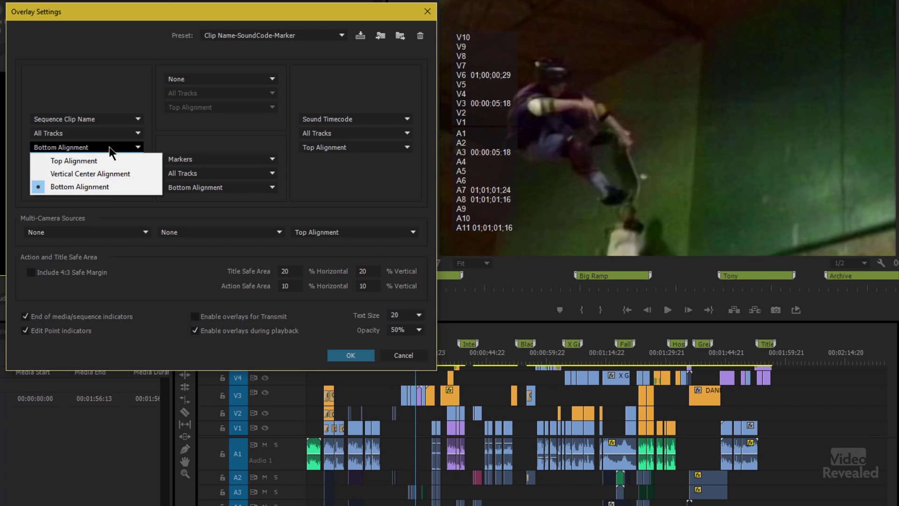
left_click(111, 115)
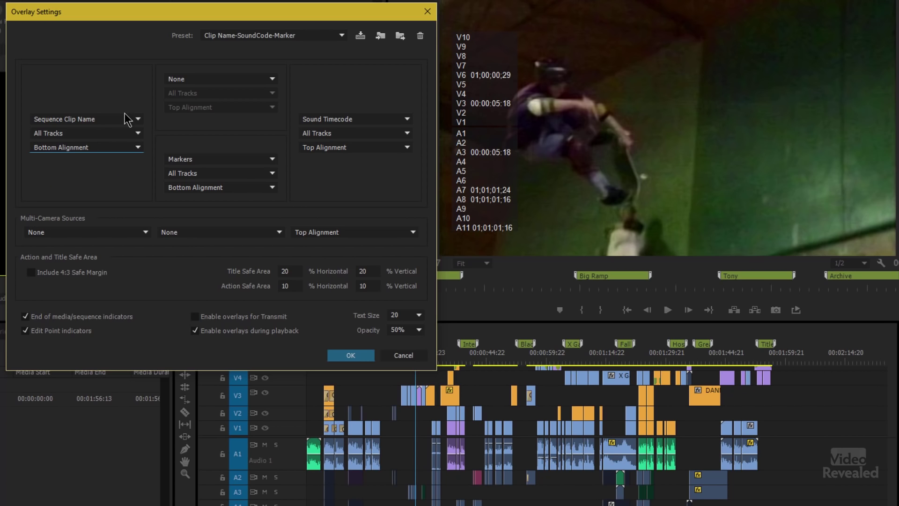
left_click(248, 78)
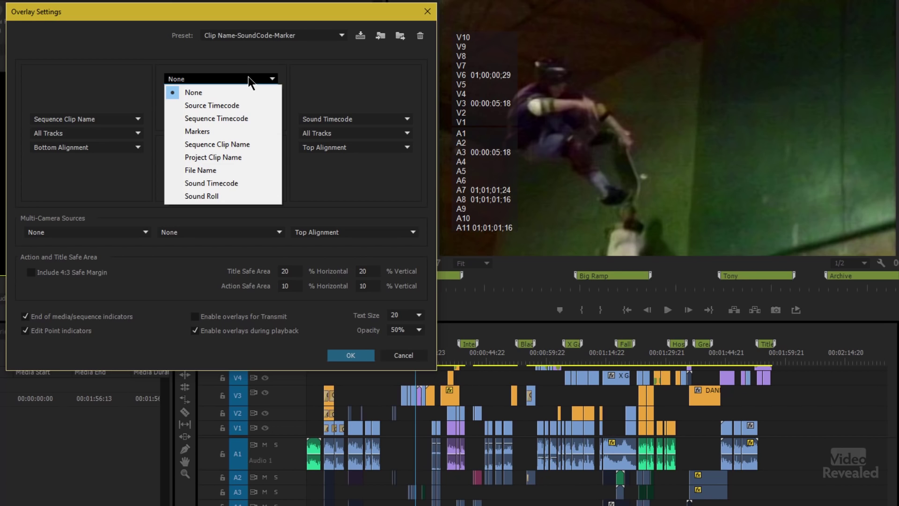
left_click(249, 77)
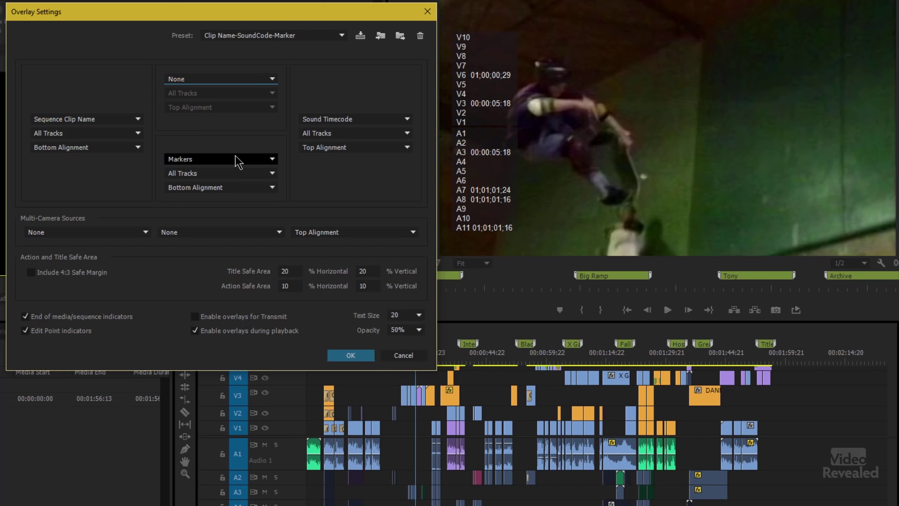
left_click(244, 192)
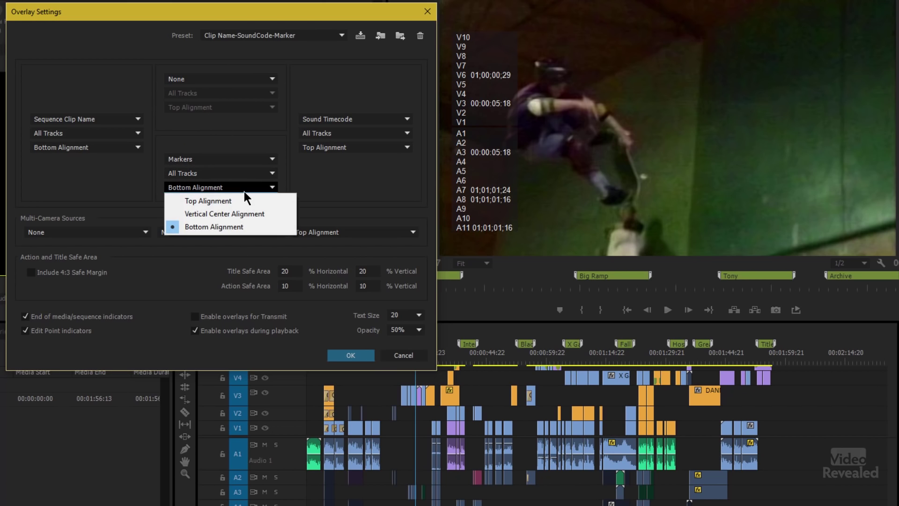
left_click(324, 190)
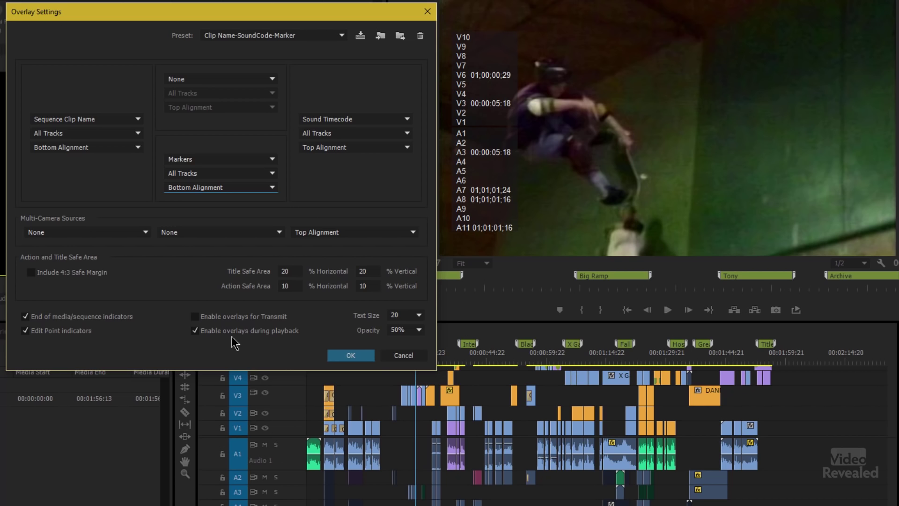
Step: Review the text size and opacity choices and apply the overlay settings
left_click(419, 315)
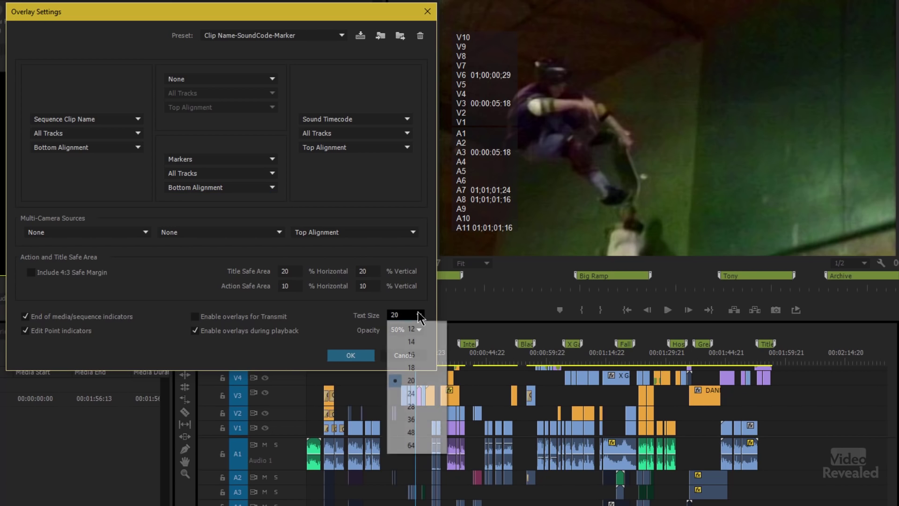
left_click(415, 308)
left_click(416, 329)
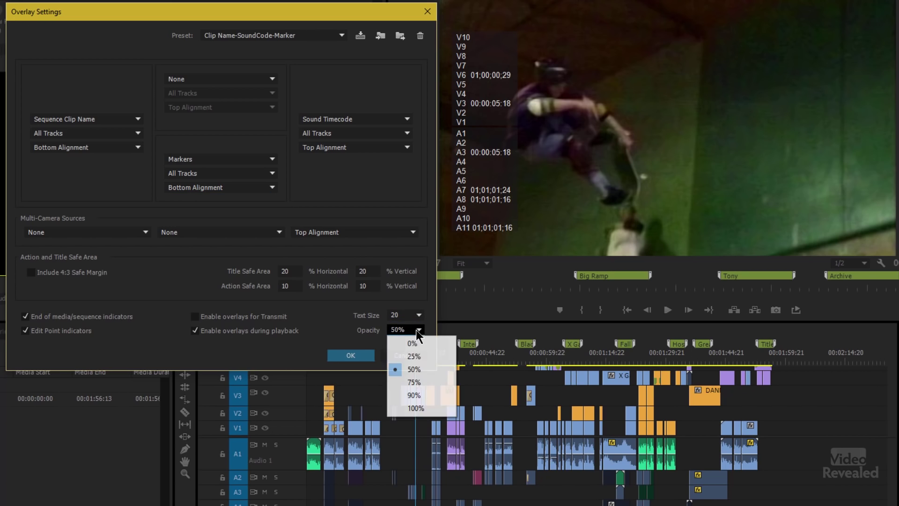
left_click(411, 328)
left_click(352, 355)
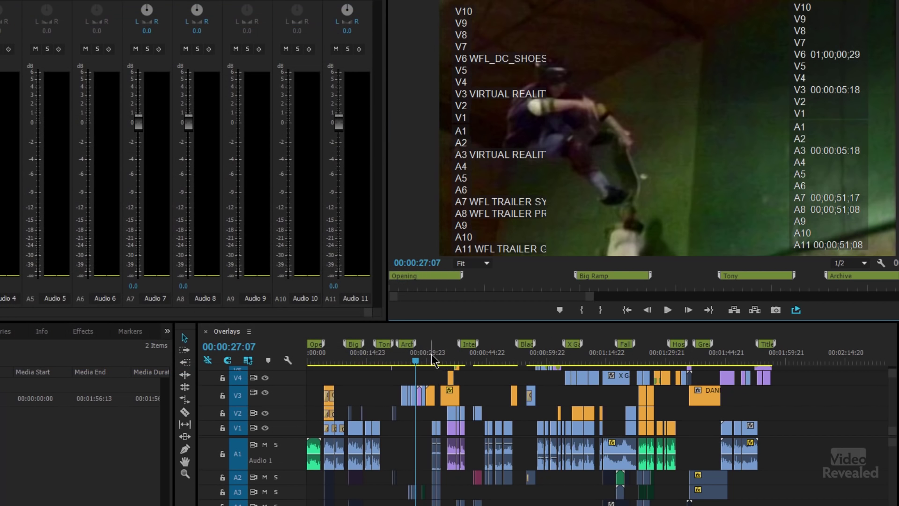
Step: Scrub and play from the Archive marker to the X Games marker, and examine the overlays at the sequence's end and start
left_click_drag(414, 363, 411, 366)
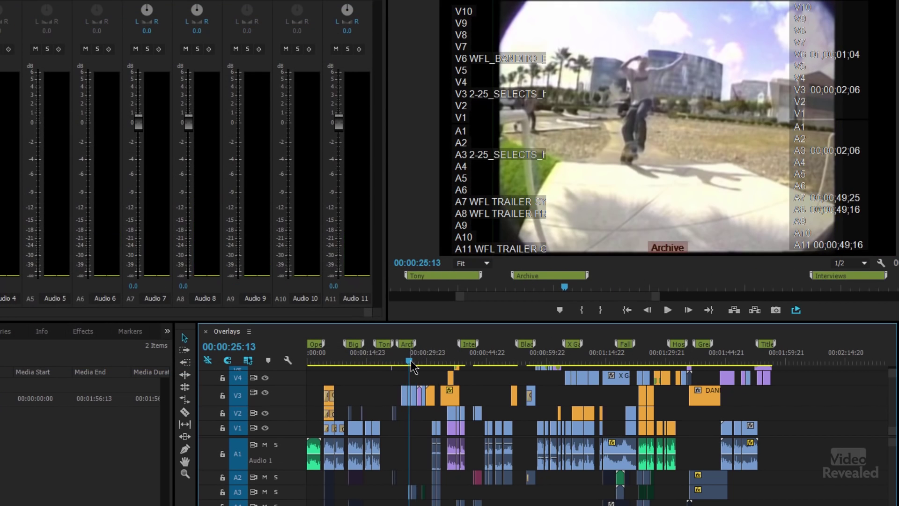
key("space")
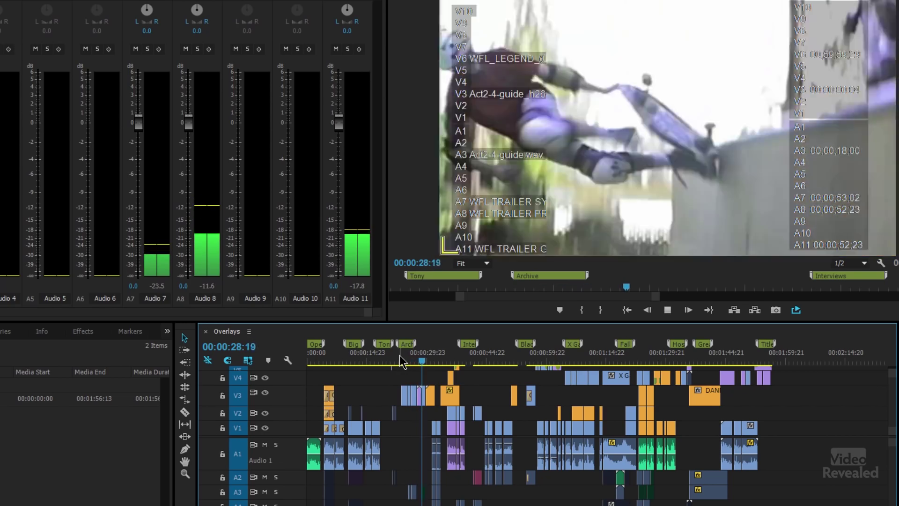
left_click_drag(424, 363, 469, 373)
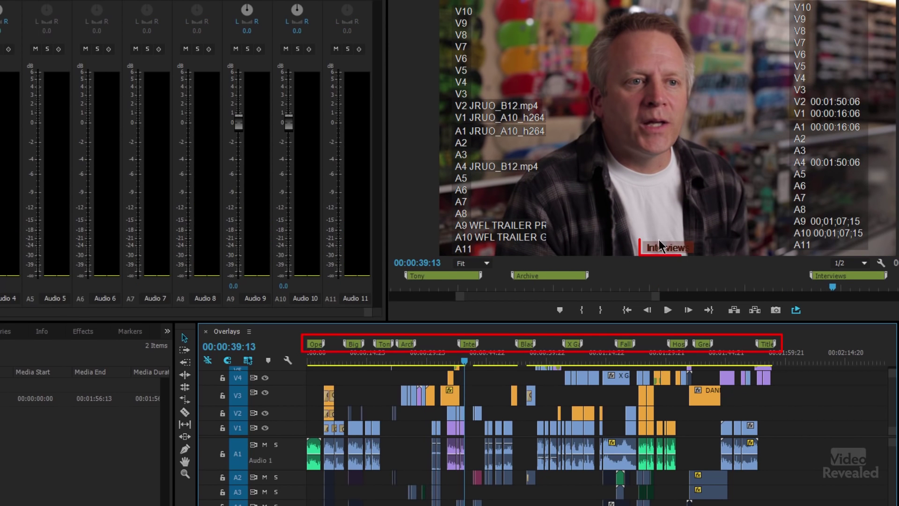
left_click(532, 362)
left_click_drag(533, 363, 568, 353)
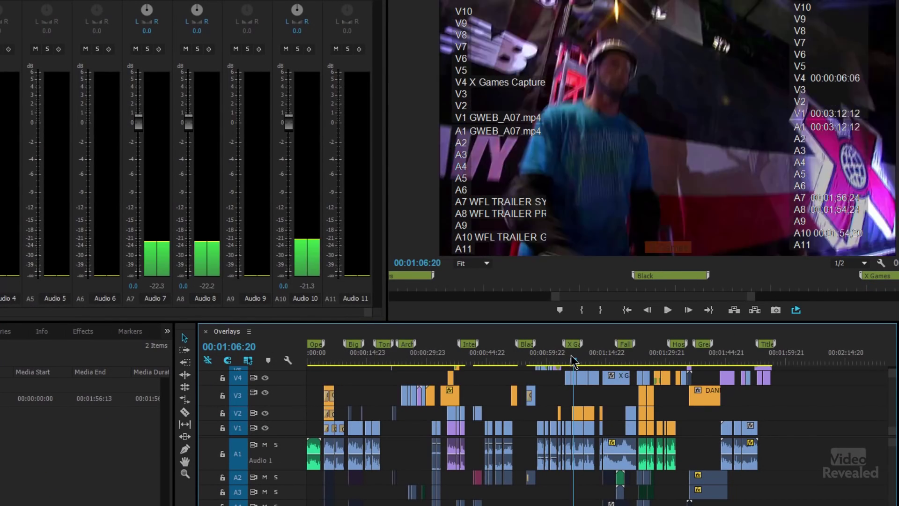
left_click(569, 355)
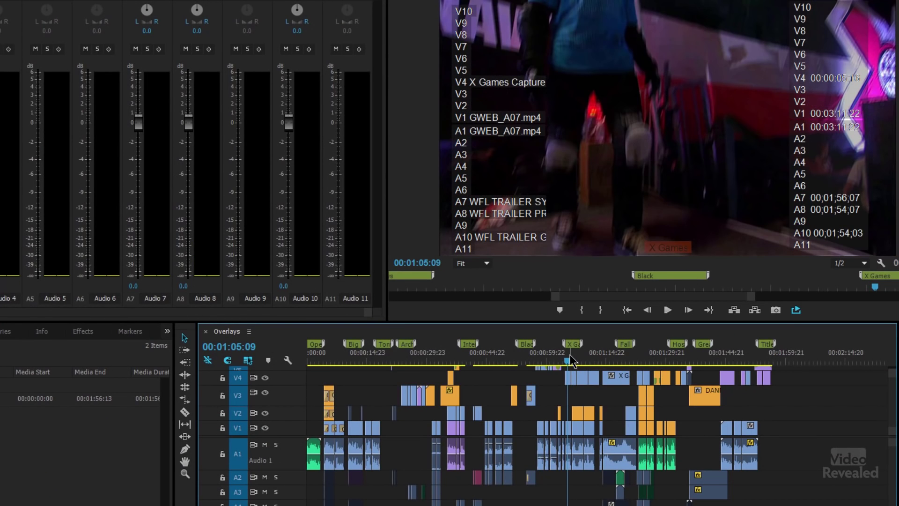
key("End")
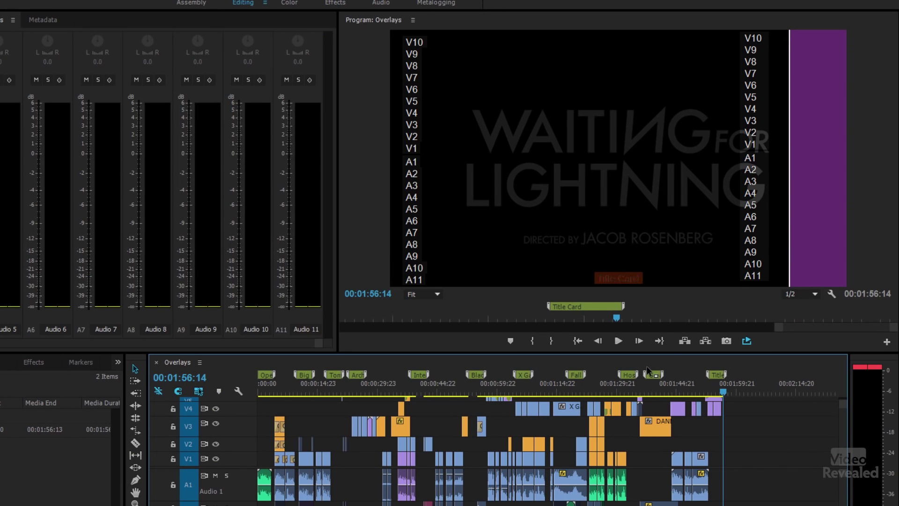
key("Home")
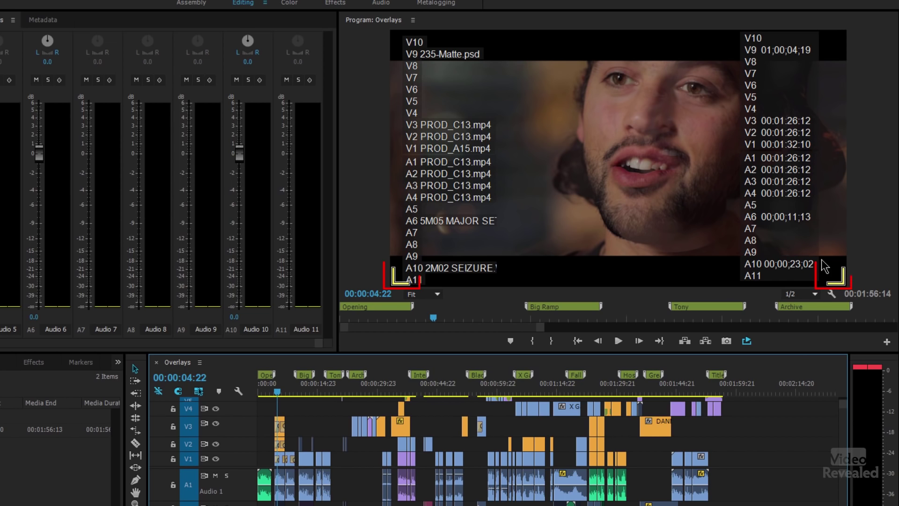
Step: Play on to 00:00:13:14 near the Big Ramp marker and apply the 4 by 3 Safe Margin preset in the overlay settings
key("space")
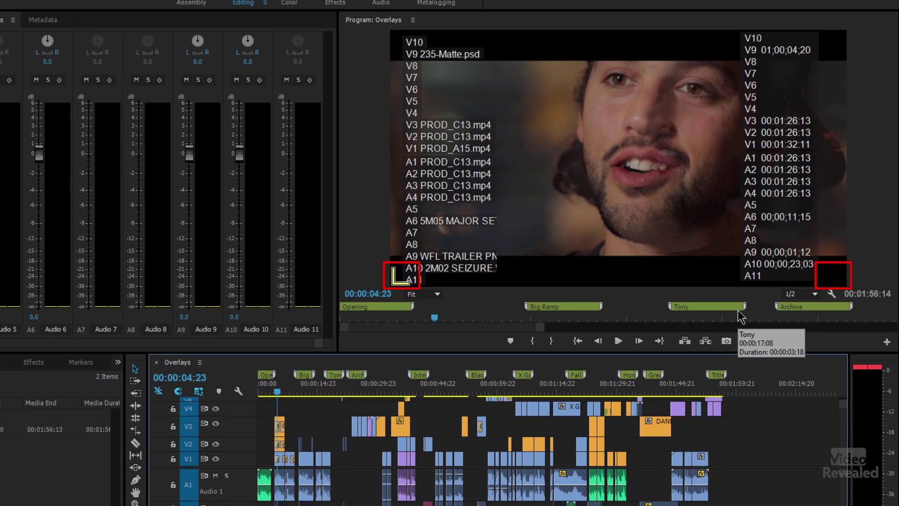
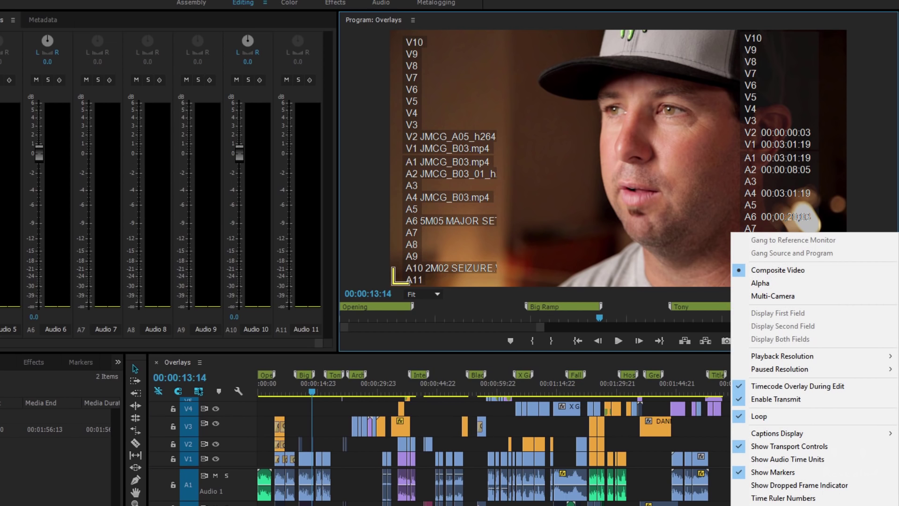
left_click(792, 505)
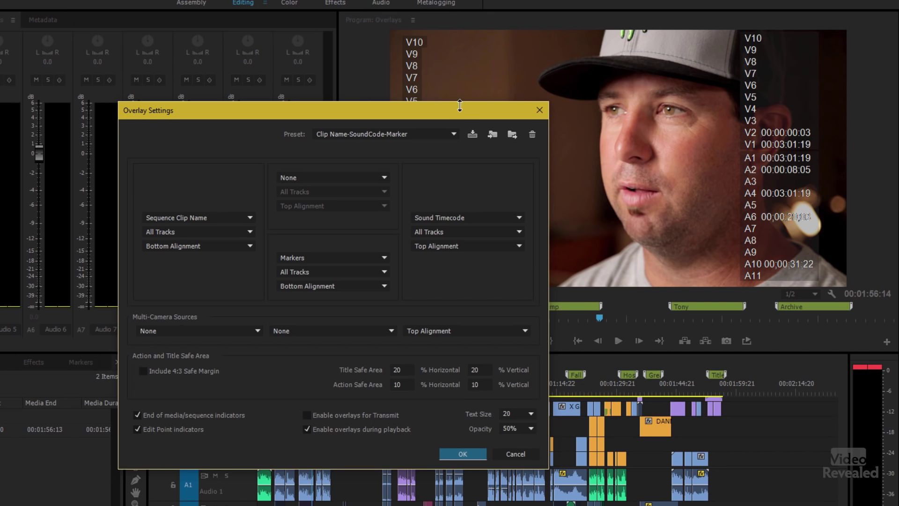
left_click_drag(459, 106, 277, 136)
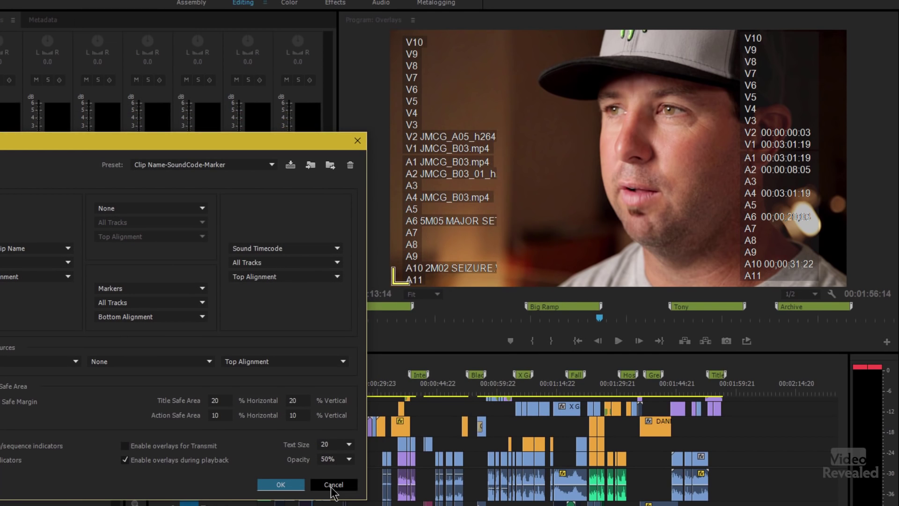
left_click(227, 165)
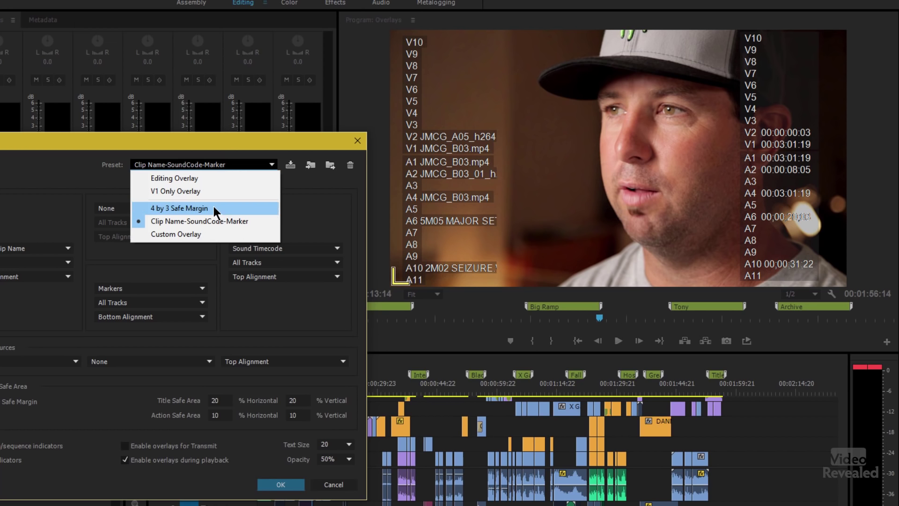
left_click(206, 208)
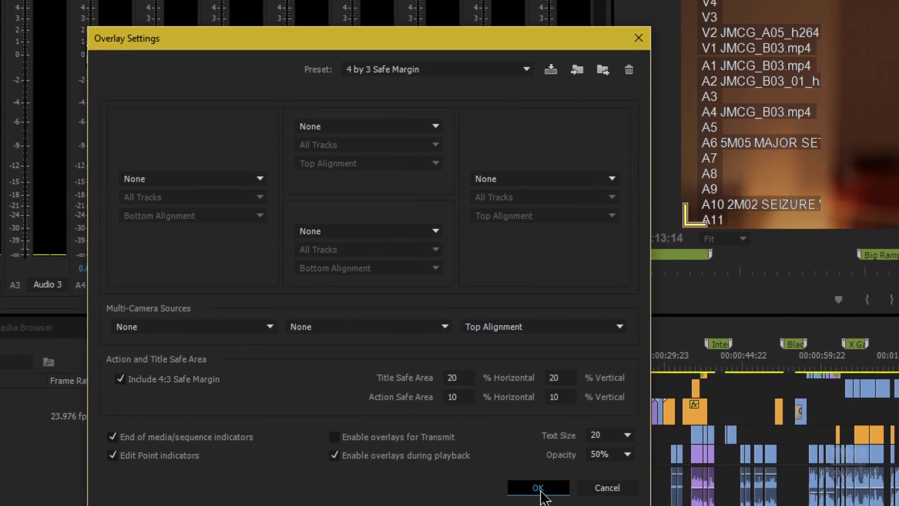
left_click(601, 500)
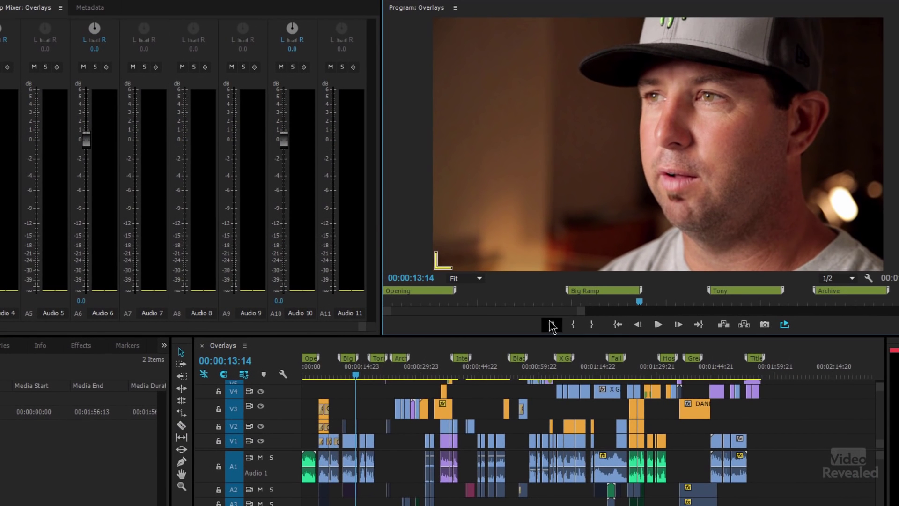
Step: Turn on the display of safe margins in the Program monitor
left_click(868, 279)
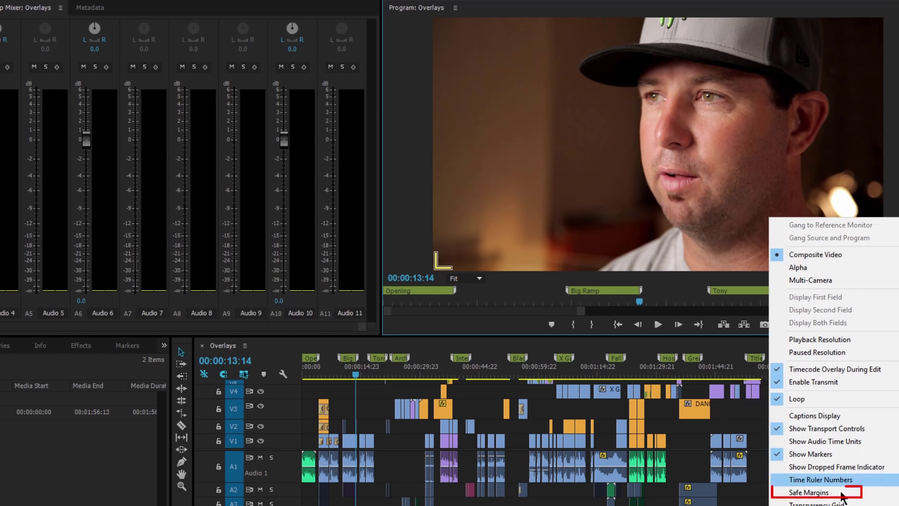
left_click(841, 499)
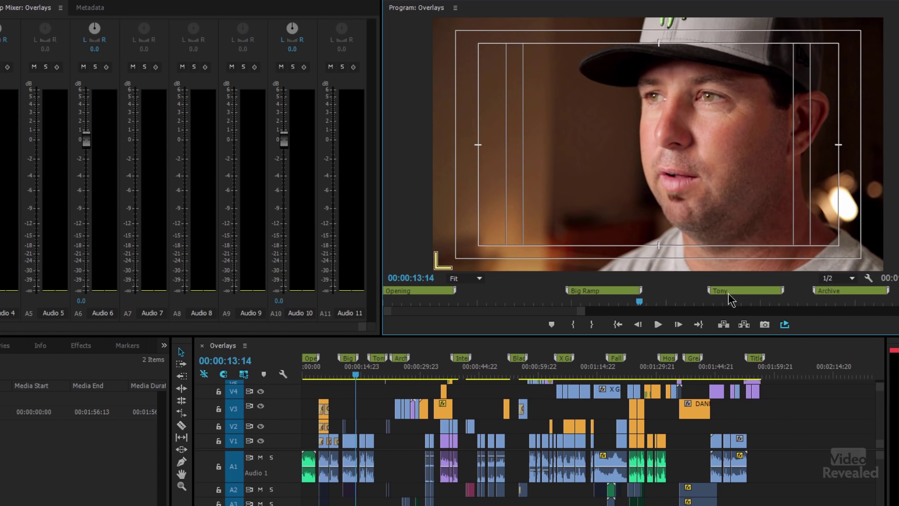
Step: Return to the overlay settings, move the dialog clear of the picture, and apply them with the 4:3 safe margin included
left_click(868, 279)
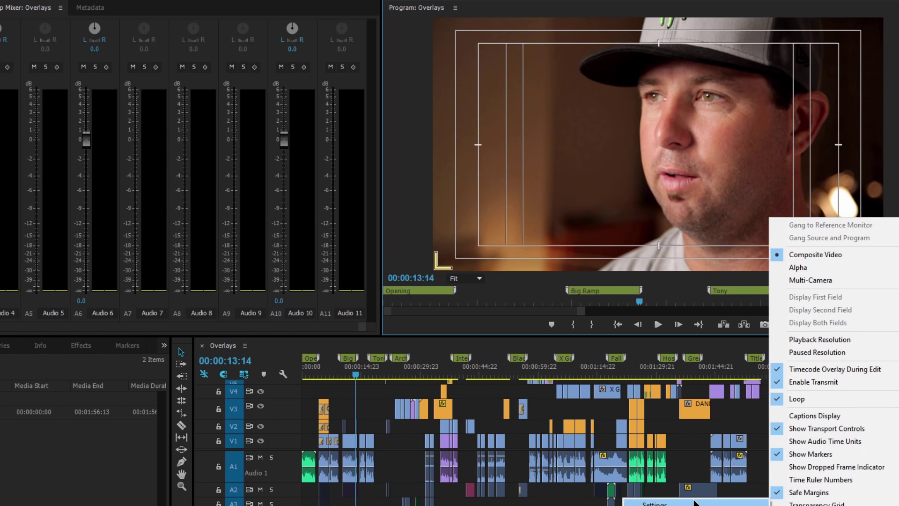
left_click(655, 503)
left_click_drag(482, 96, 330, 30)
left_click(38, 285)
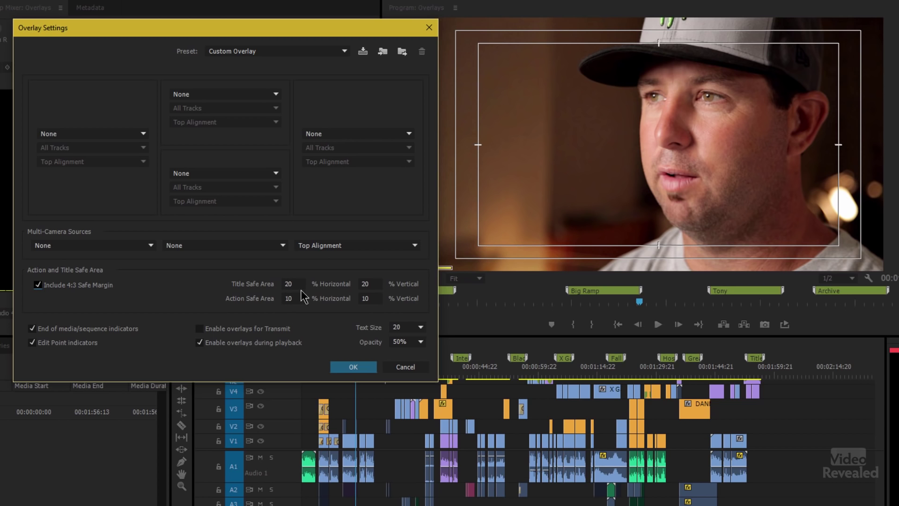
left_click(352, 367)
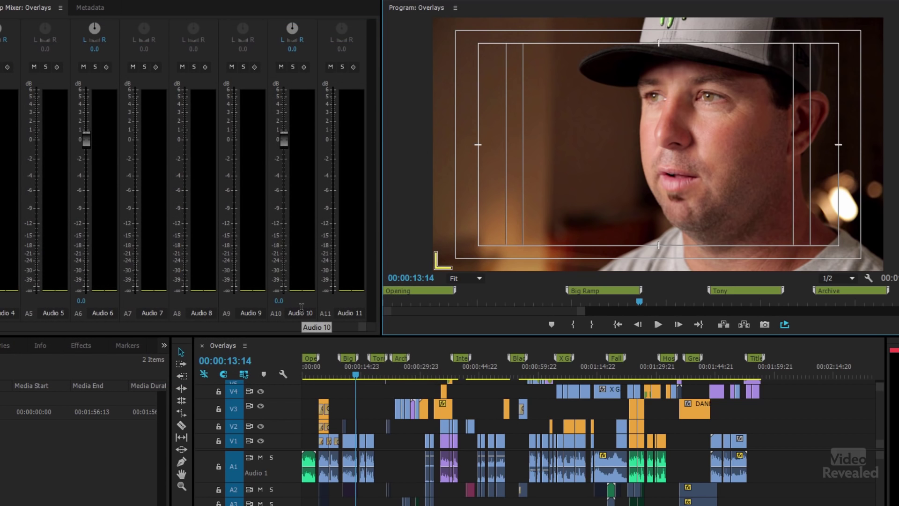